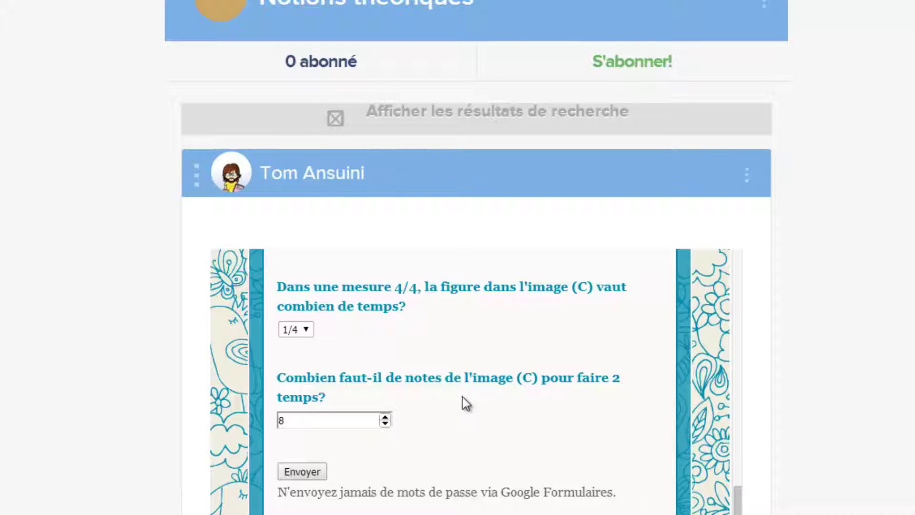
# - Submit the completed rhythm quiz and open Google Drive in a new browser tab
pyautogui.click(307, 474)
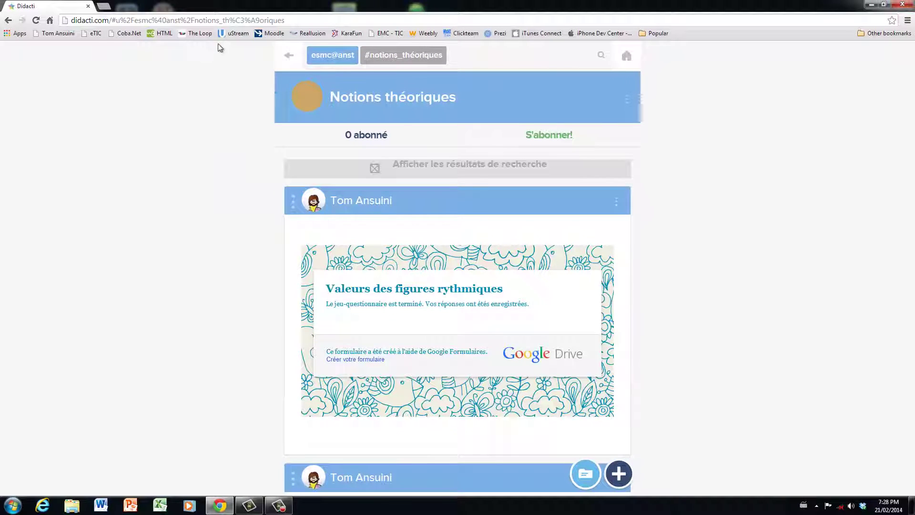
pyautogui.click(103, 7)
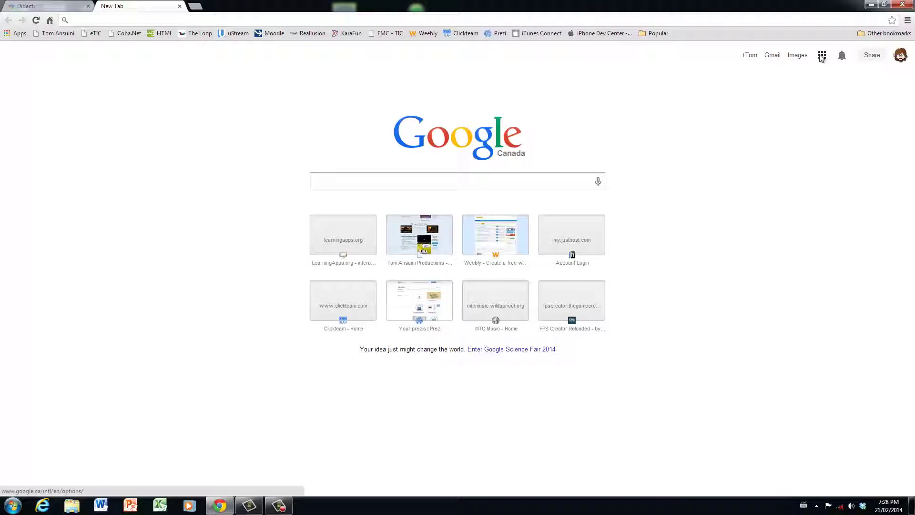
pyautogui.click(822, 57)
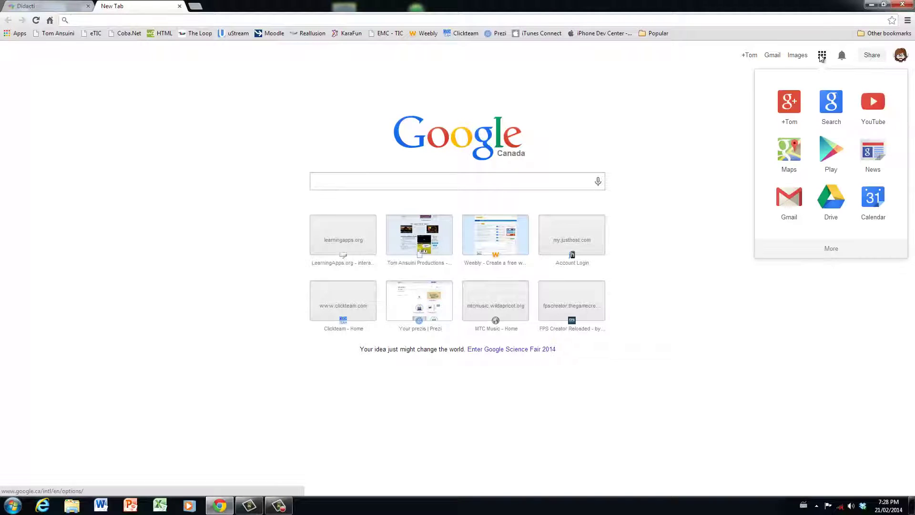
pyautogui.click(835, 206)
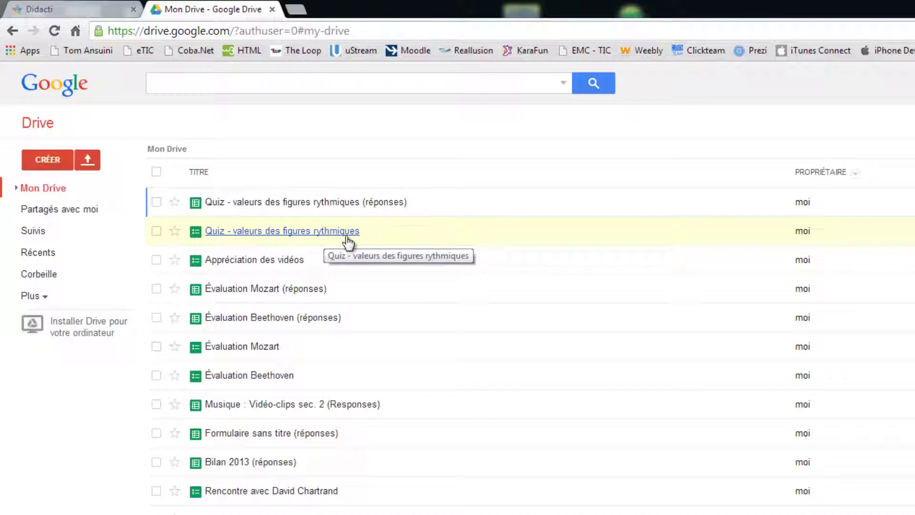
# - Open the form "Quiz - valeurs des figures rythmiques", review its questions and close it
pyautogui.click(301, 232)
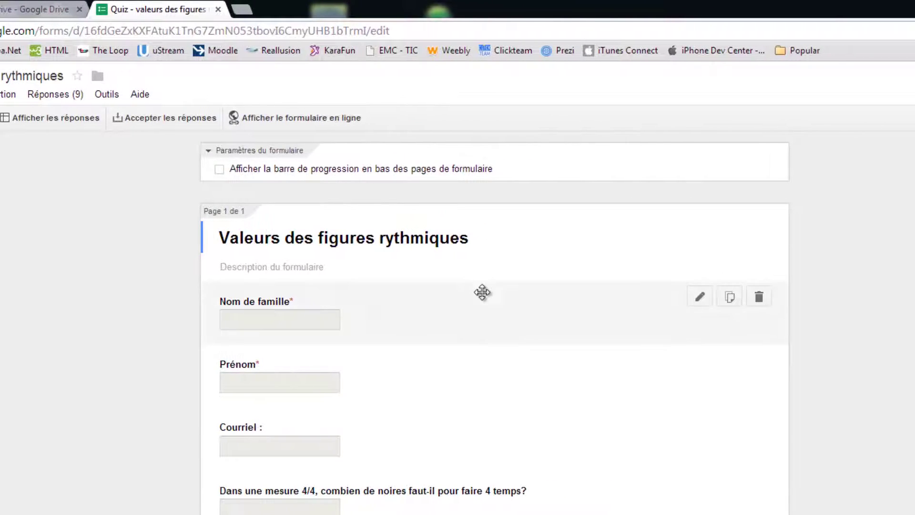
pyautogui.scroll(-10, 455, 312)
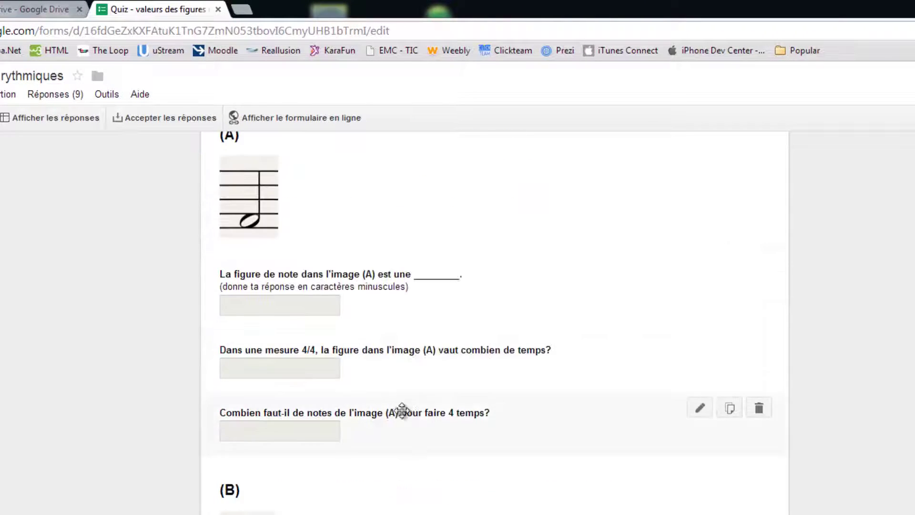
pyautogui.scroll(12, 400, 419)
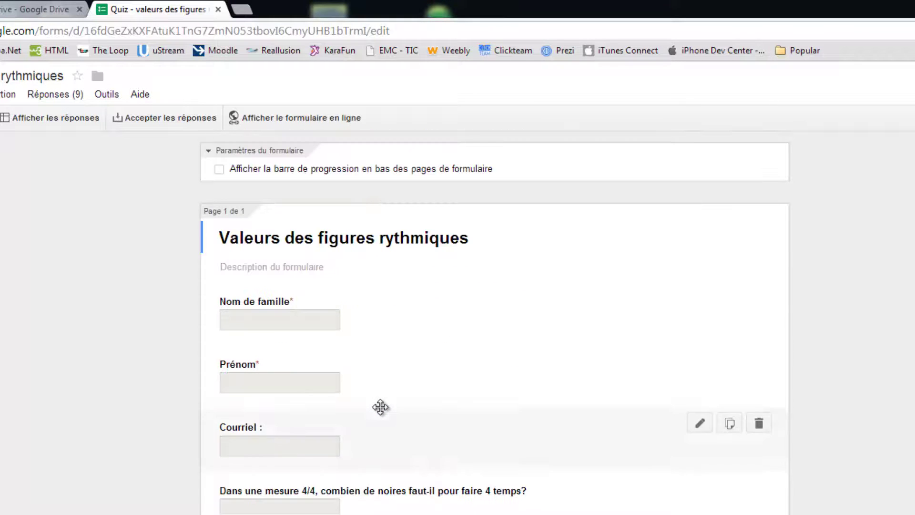
pyautogui.click(218, 9)
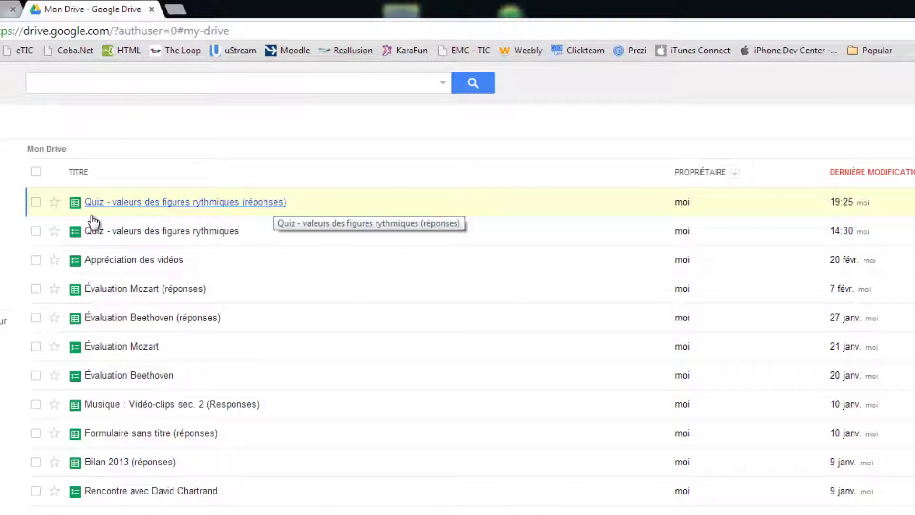
# - Open the spreadsheet "Quiz - valeurs des figures rythmiques (réponses)" and search the script gallery for "flubaroo"
pyautogui.click(159, 205)
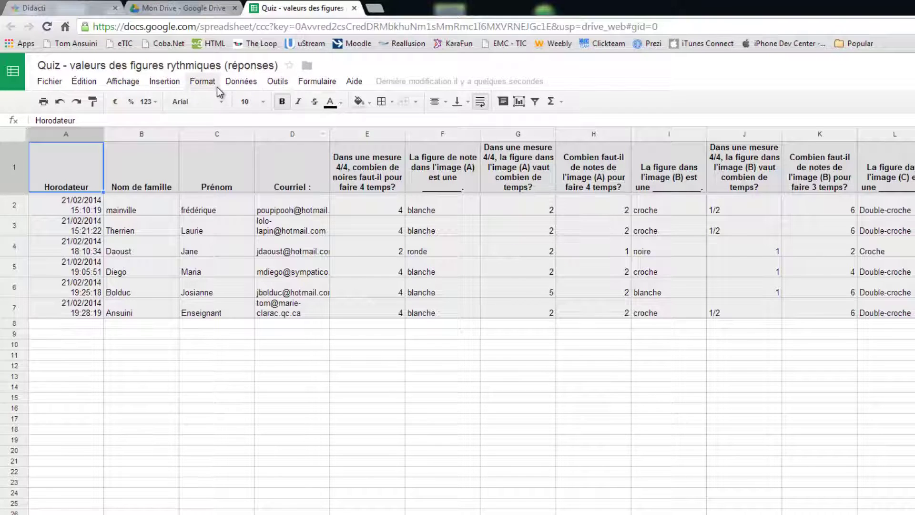
pyautogui.click(165, 82)
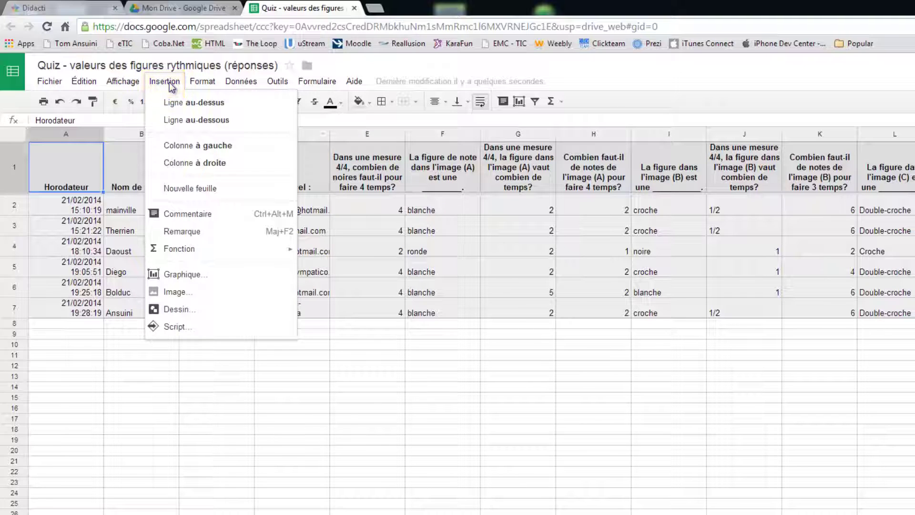
pyautogui.click(200, 329)
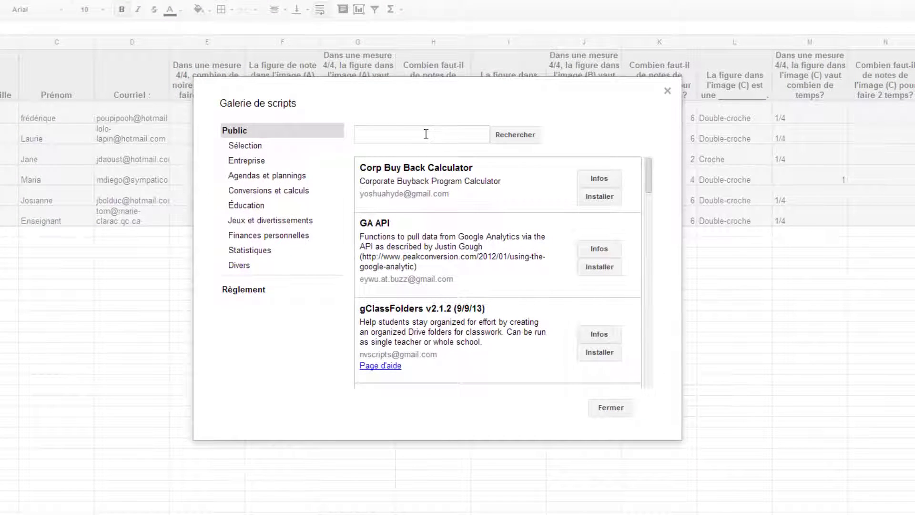
pyautogui.click(426, 134)
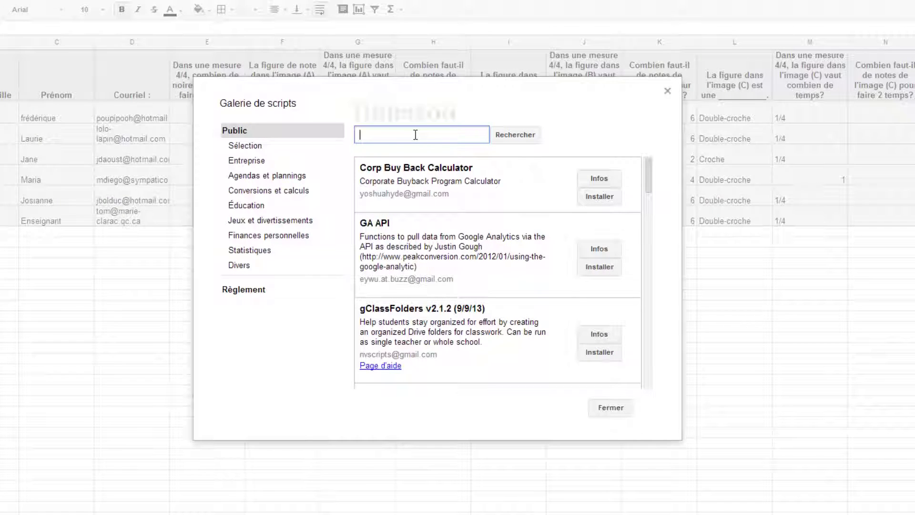
pyautogui.write('fl')
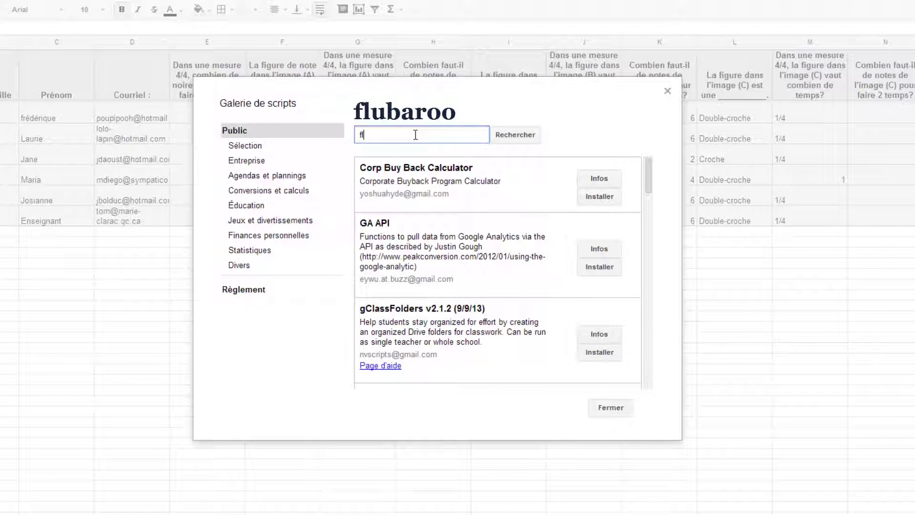
pyautogui.write('ubaroo')
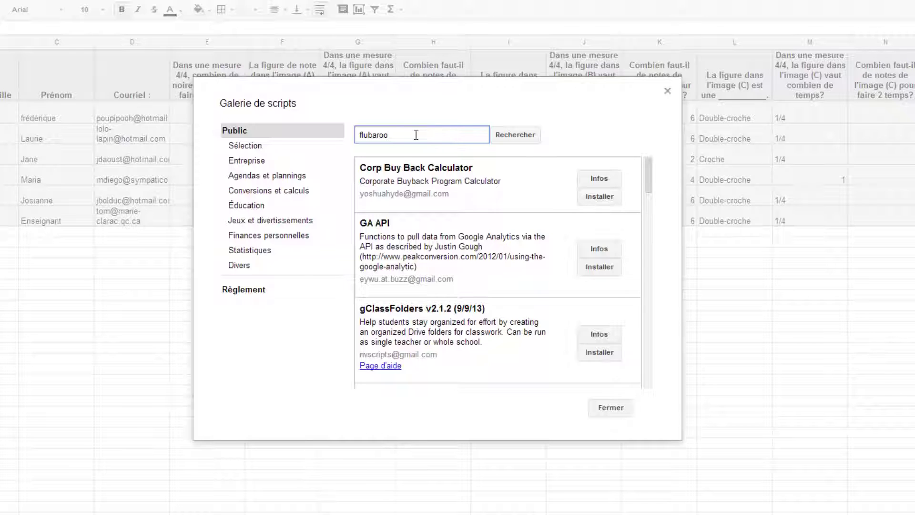
pyautogui.click(519, 137)
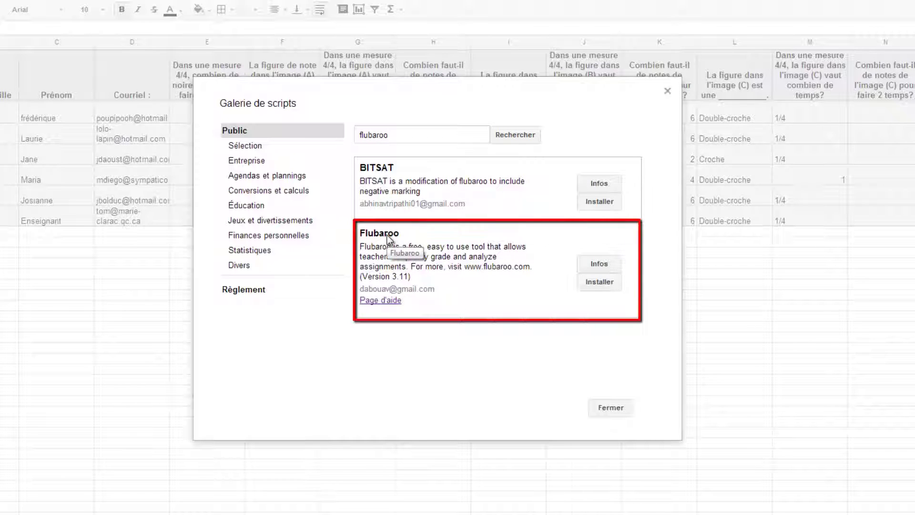
# - Install the Flubaroo script, accept its requested permissions and close the script gallery
pyautogui.click(603, 285)
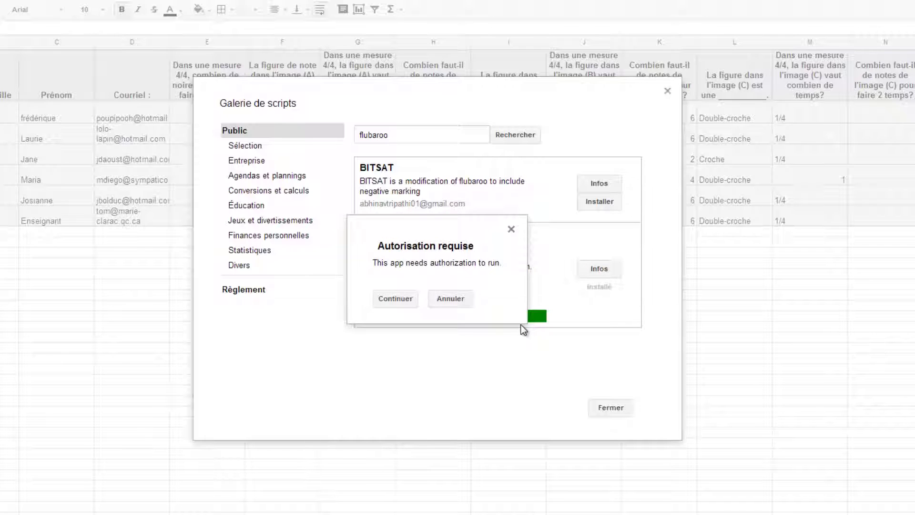
pyautogui.click(395, 301)
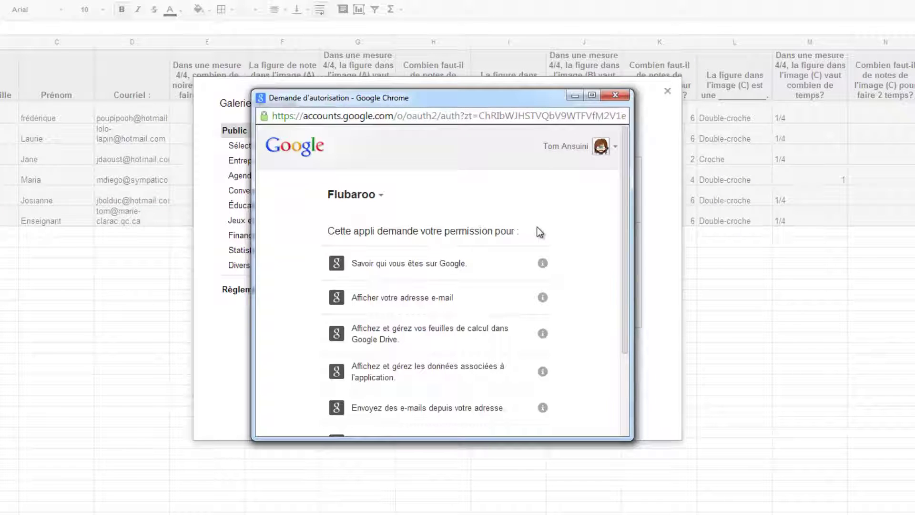
pyautogui.scroll(-2, 533, 251)
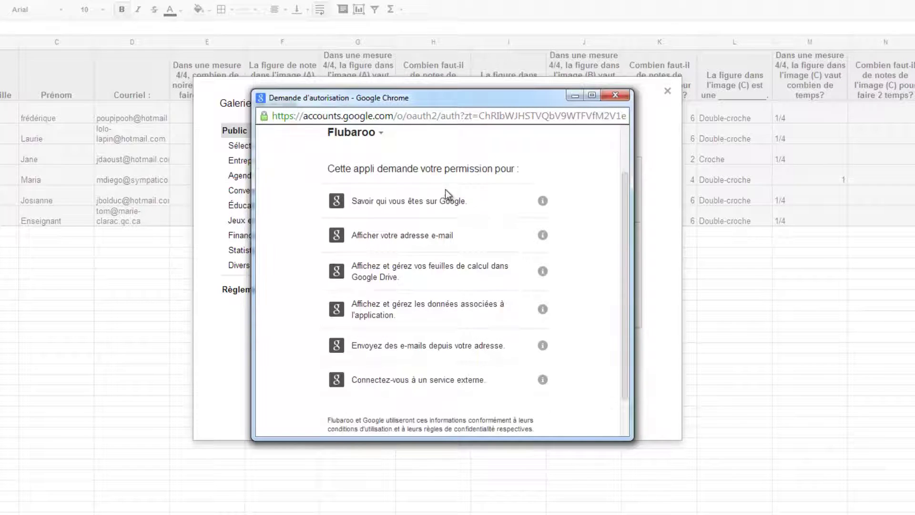
pyautogui.scroll(-1, 509, 191)
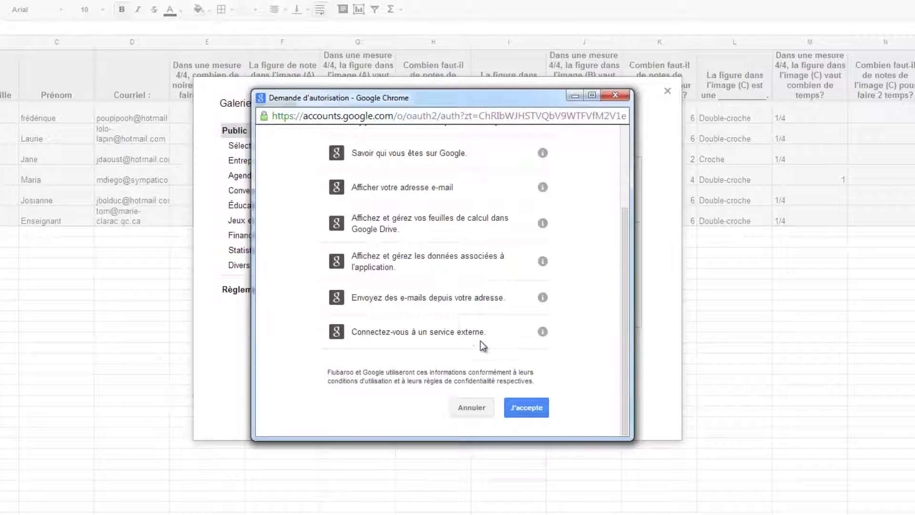
pyautogui.click(533, 410)
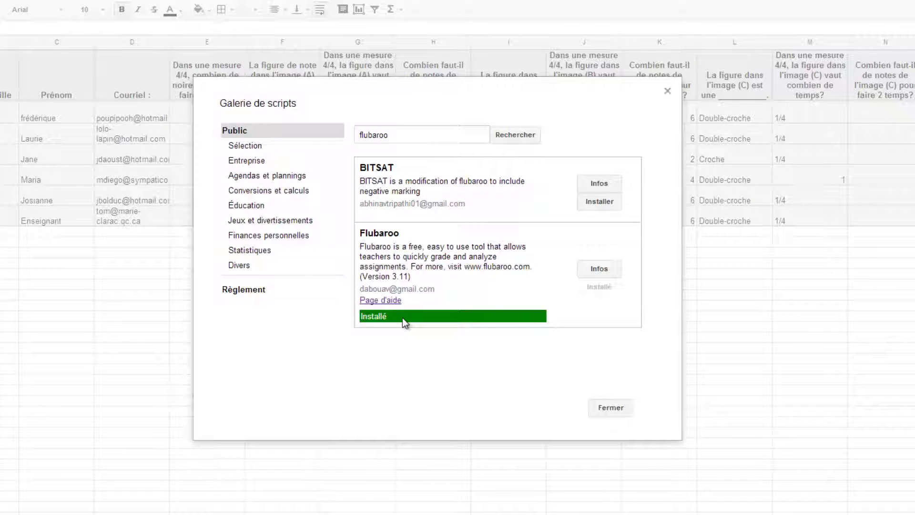
pyautogui.click(615, 408)
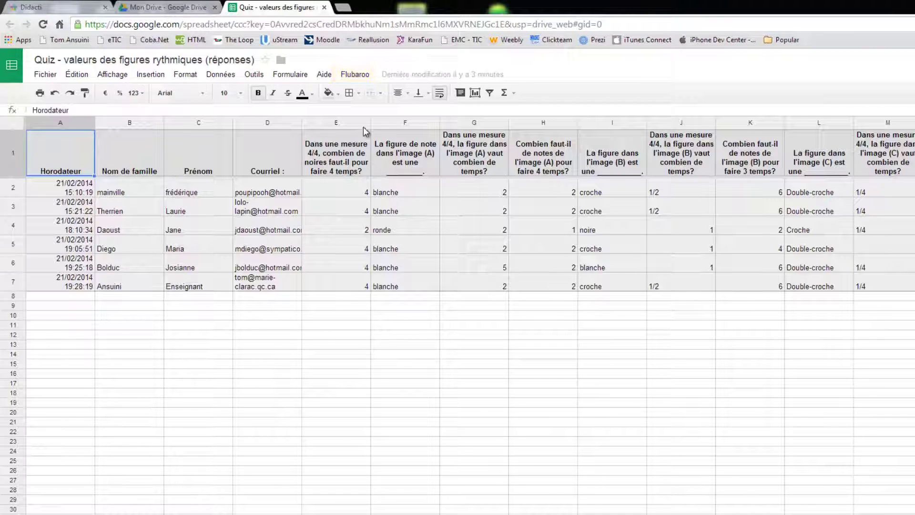
# - Start grading the assignment with Flubaroo and set Nom de famille, Prénom and Courriel to Identifies Student
pyautogui.click(357, 75)
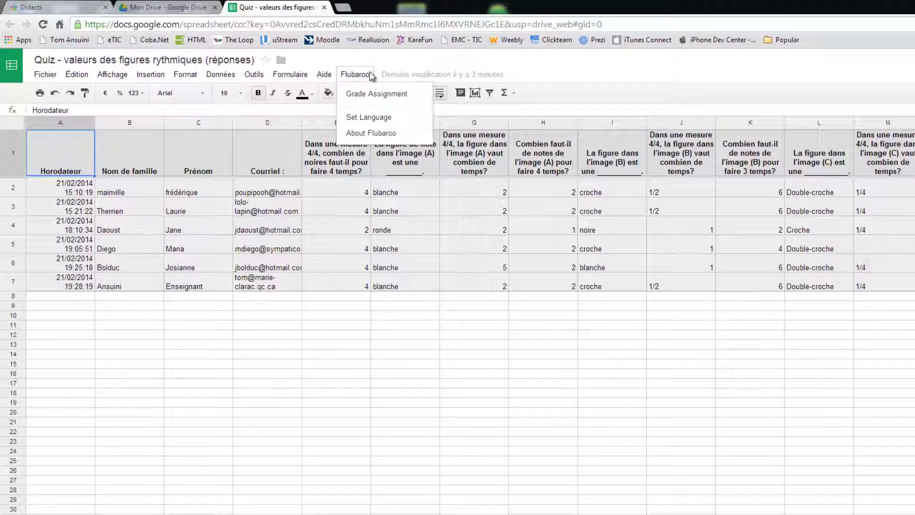
pyautogui.click(412, 98)
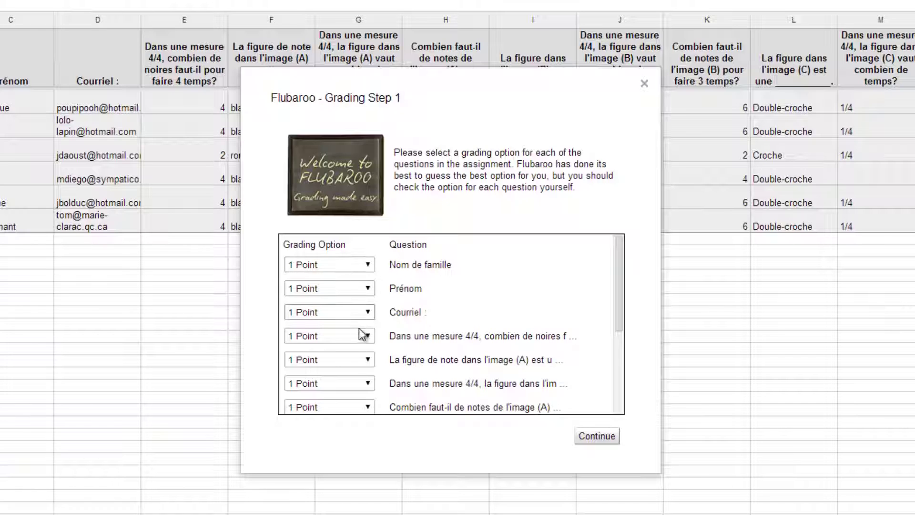
pyautogui.click(368, 265)
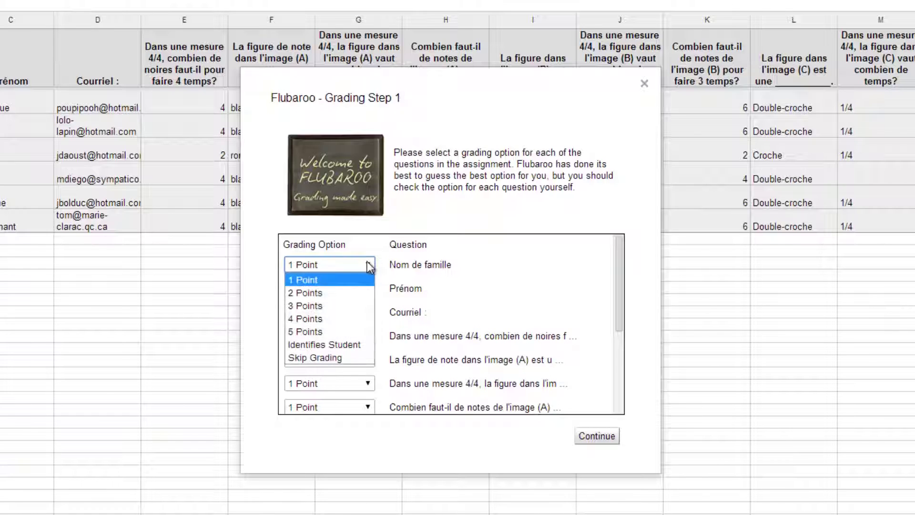
pyautogui.click(360, 345)
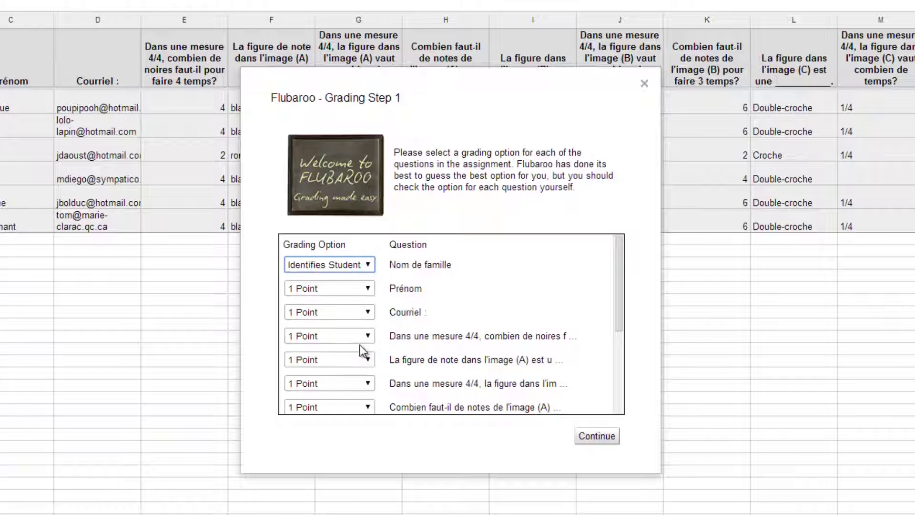
pyautogui.click(368, 287)
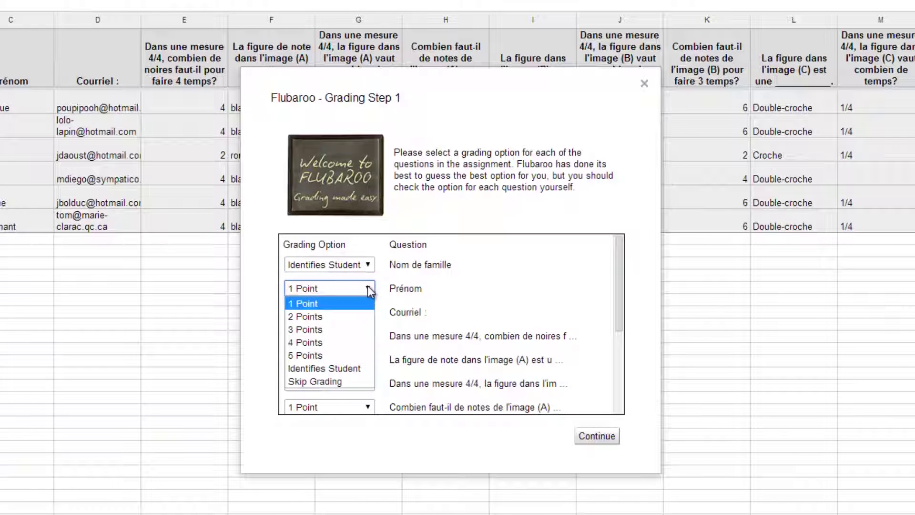
pyautogui.click(351, 369)
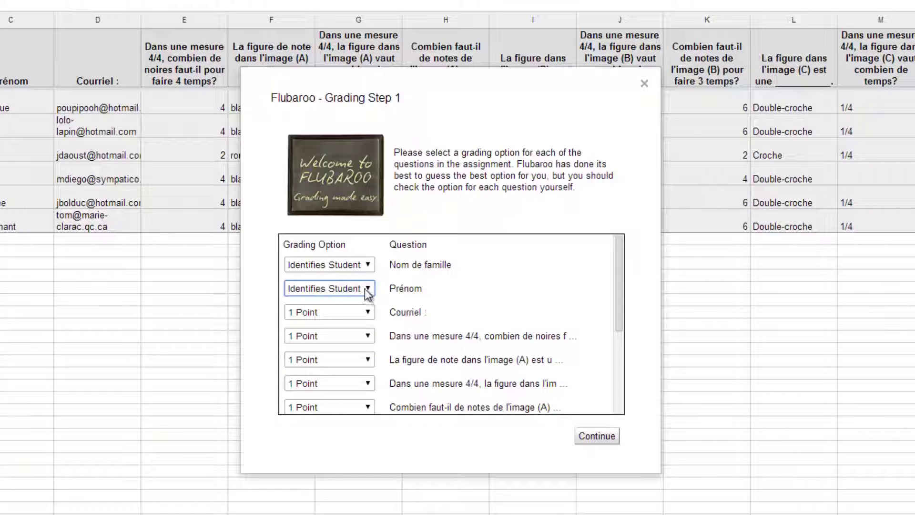
pyautogui.click(363, 311)
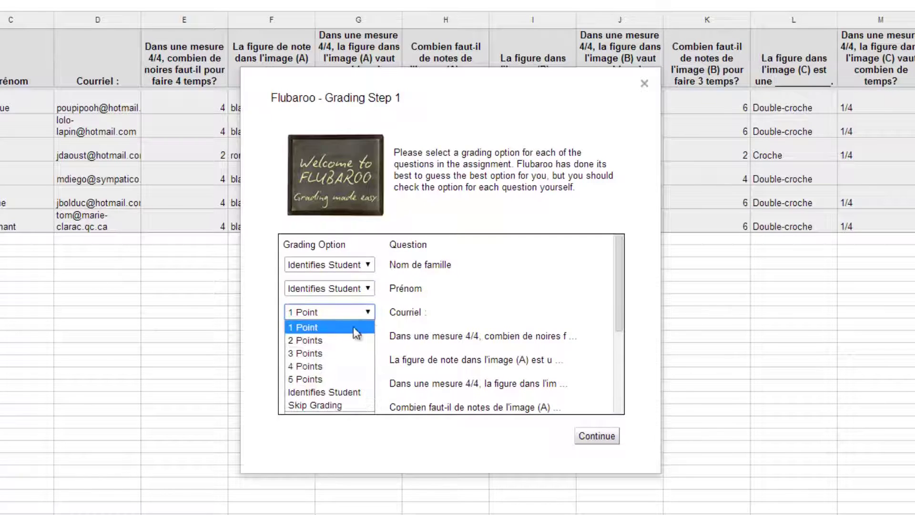
pyautogui.click(343, 392)
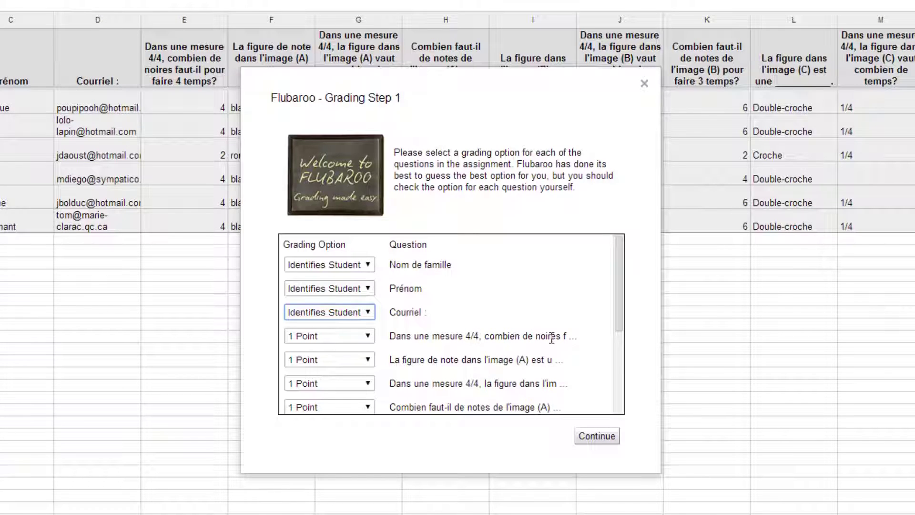
# - Assign 1 Point to the question on how many noires make 4 temps, check the remaining grading options and proceed to the answer key selection
pyautogui.click(368, 336)
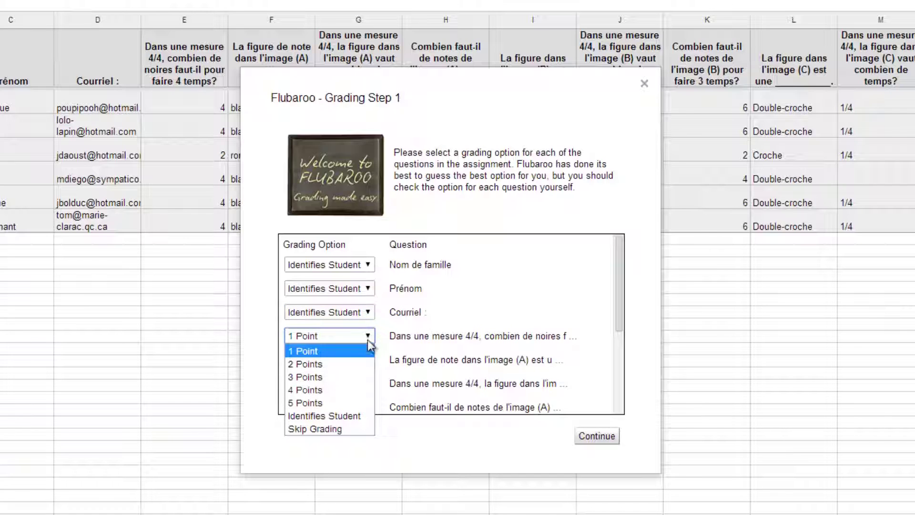
pyautogui.click(342, 350)
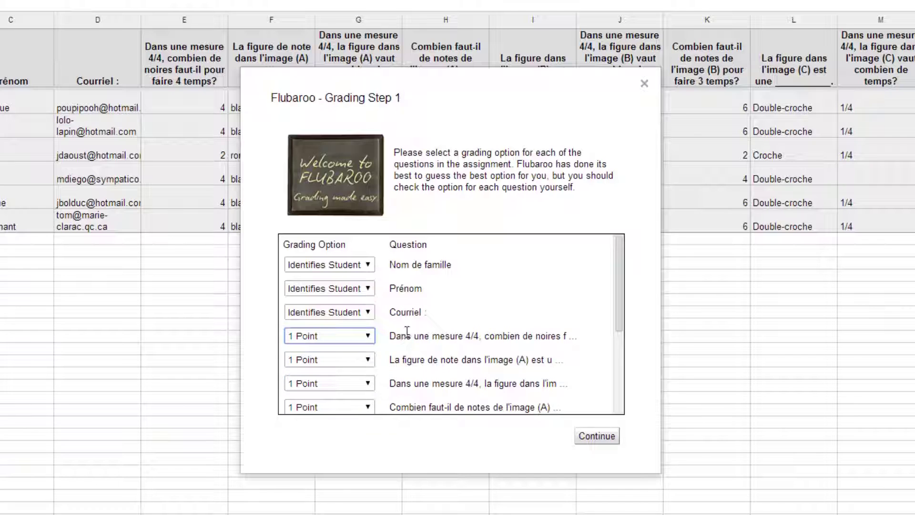
pyautogui.scroll(-3, 408, 332)
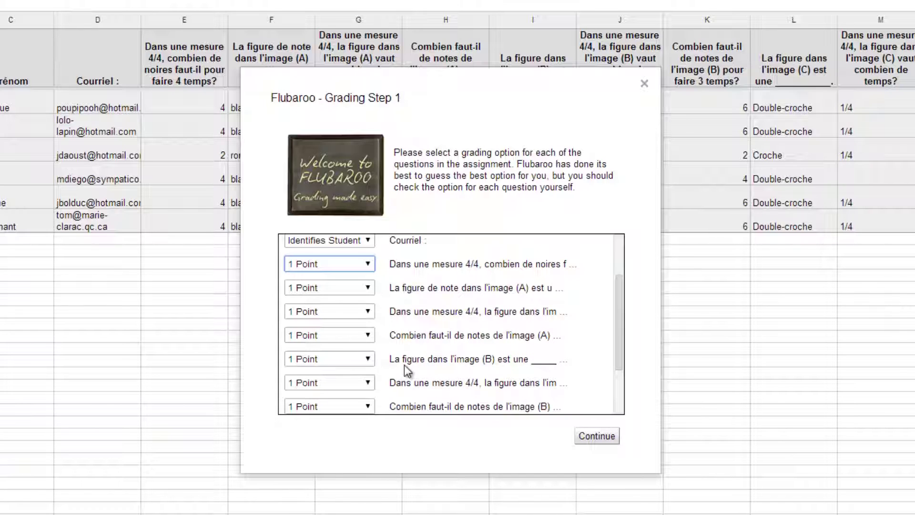
pyautogui.scroll(-3, 405, 366)
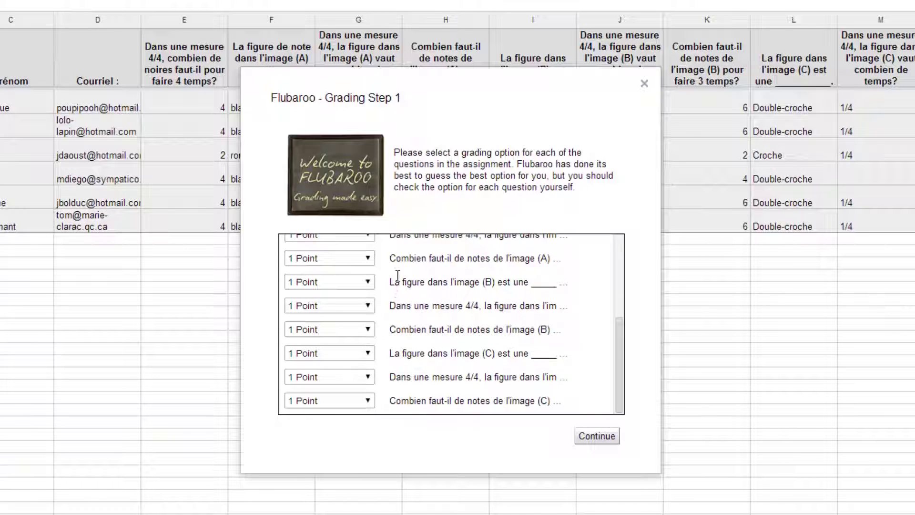
pyautogui.scroll(3, 436, 335)
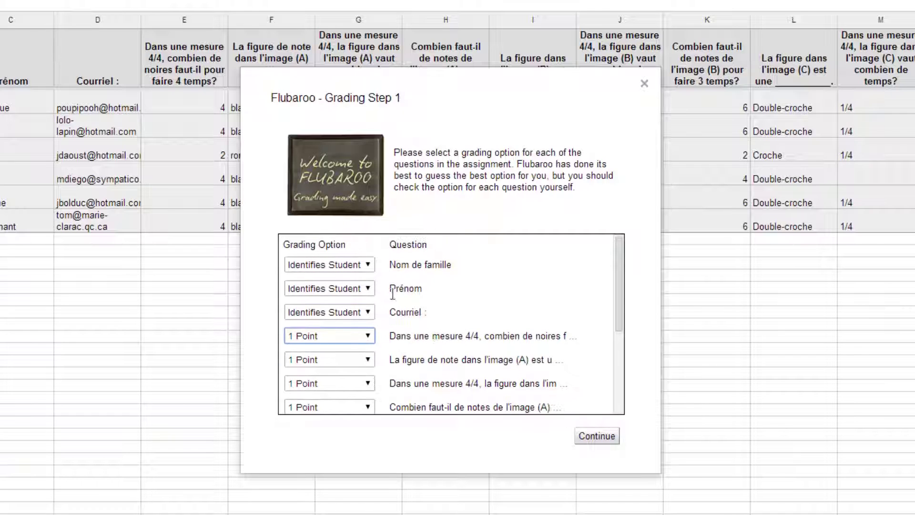
pyautogui.click(595, 436)
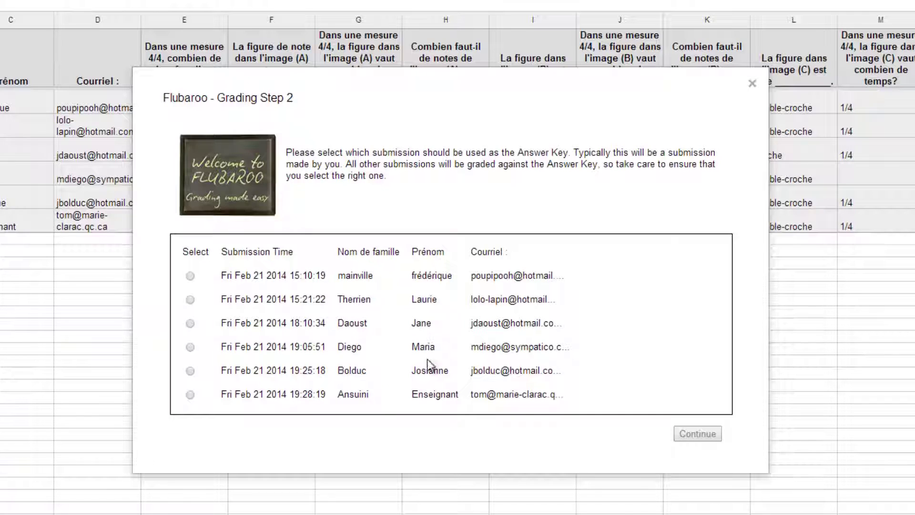
# - Use the teacher's submission marked Enseignant as the answer key, run the grading and view the grades
pyautogui.click(190, 395)
pyautogui.click(698, 434)
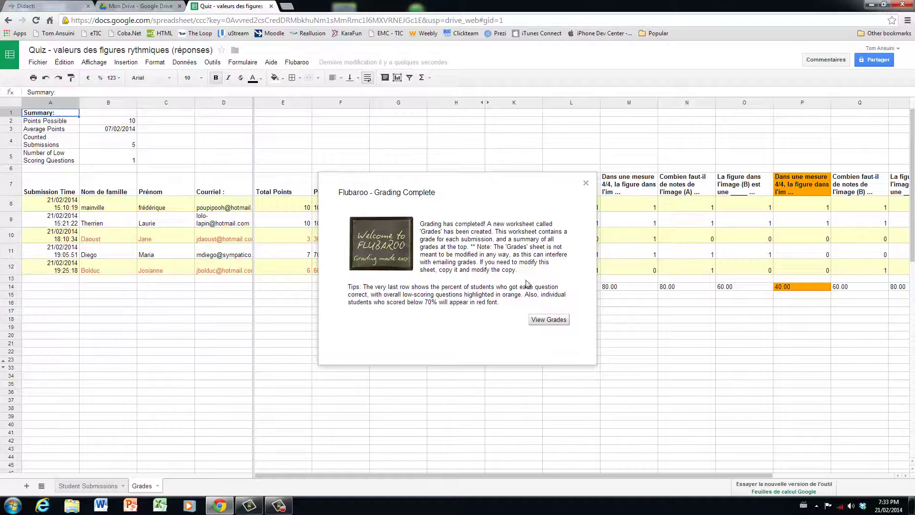
pyautogui.click(549, 320)
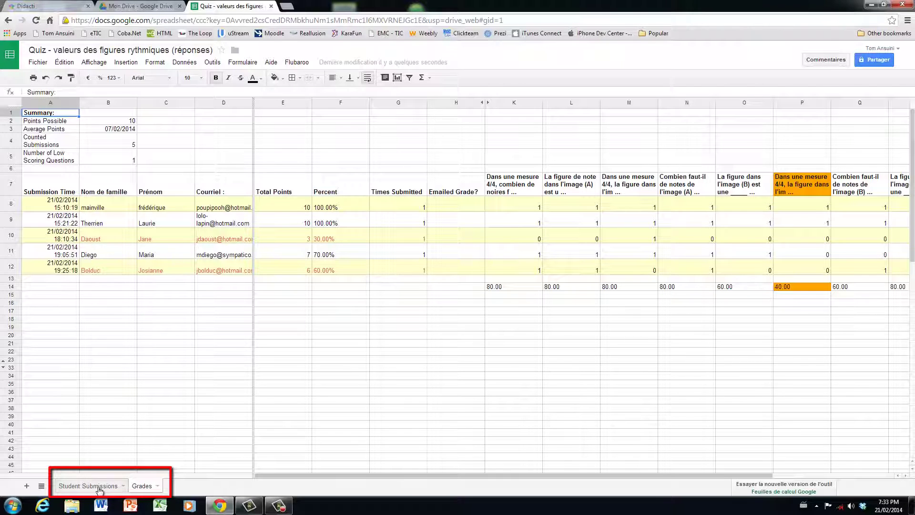
# - Compare the Student Submissions and Grades sheets, and examine the first student's total points, percent and times submitted
pyautogui.click(88, 485)
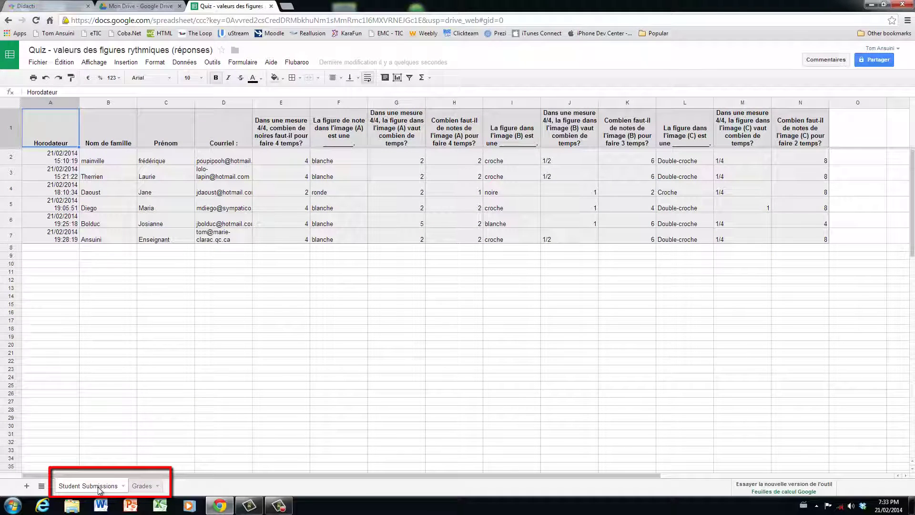
pyautogui.click(143, 485)
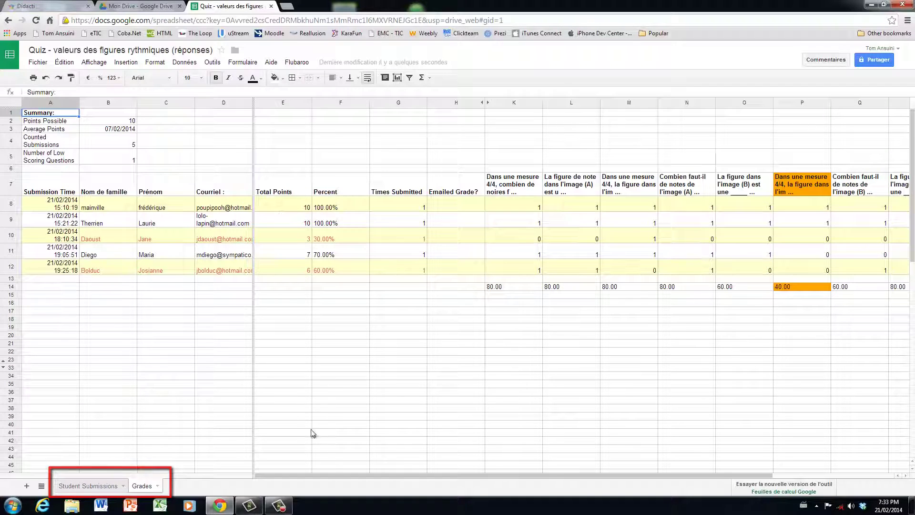
pyautogui.click(340, 360)
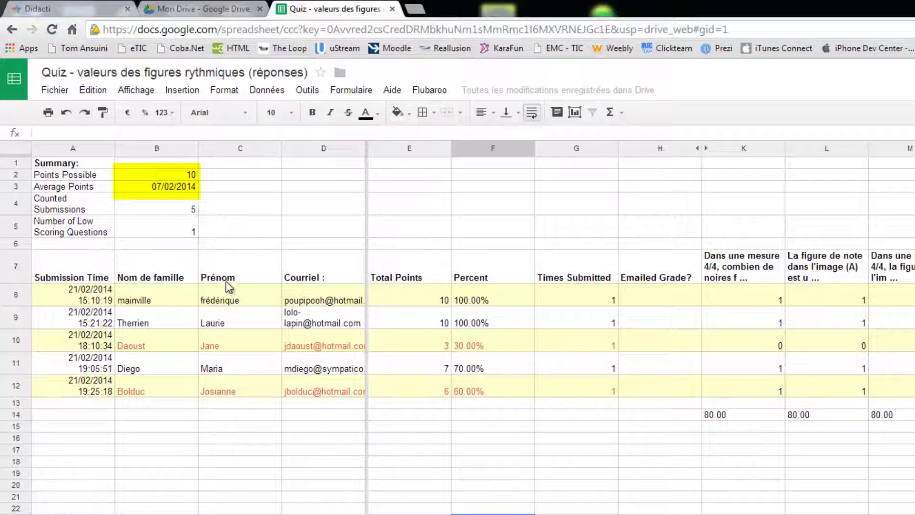
pyautogui.click(400, 295)
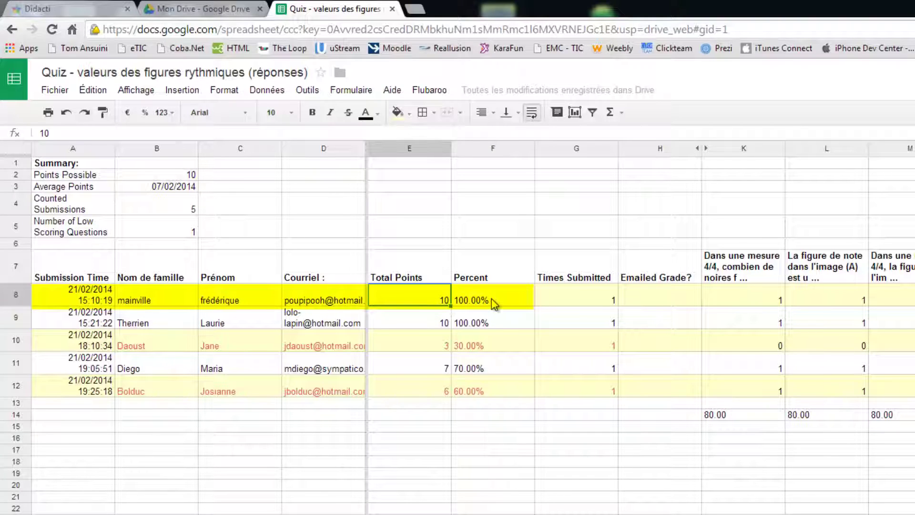
pyautogui.click(577, 296)
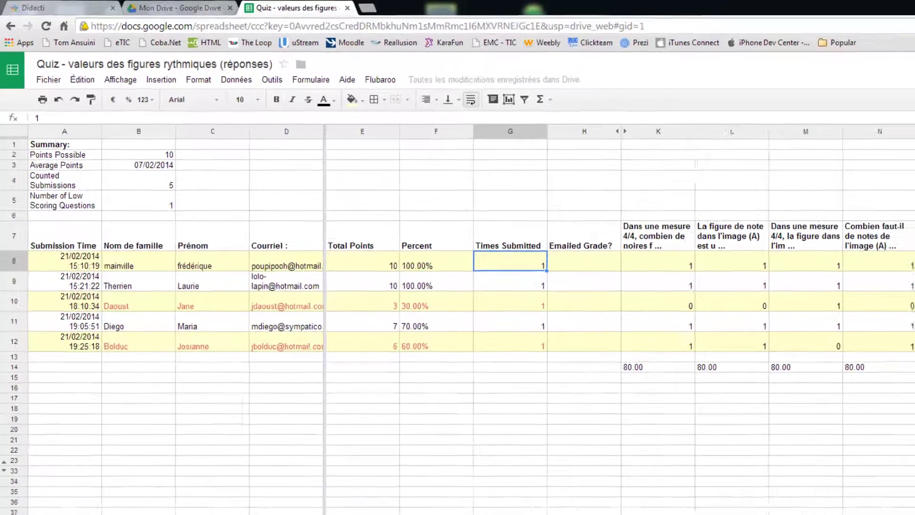
# - Examine the question columns of the Grades sheet and their success rates in row 14, including the low-scoring question highlighted in orange
pyautogui.hscroll(6, 620, 334)
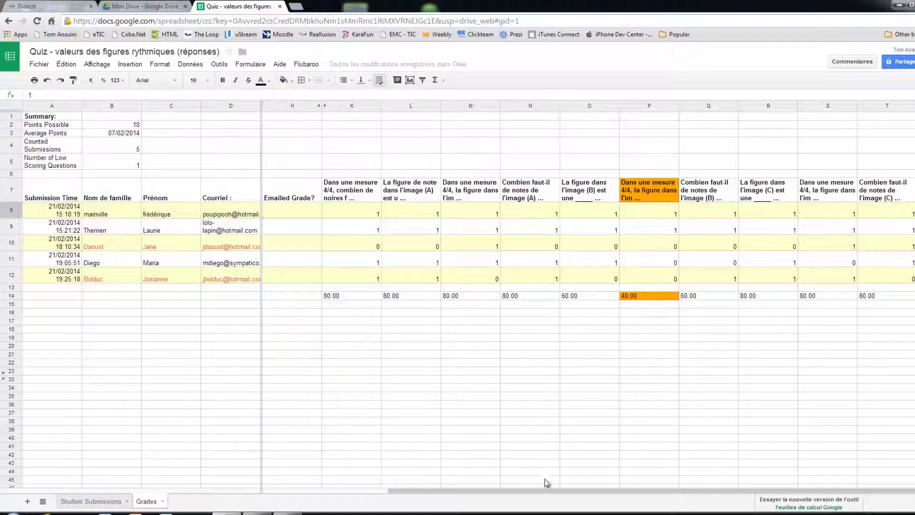
pyautogui.moveTo(527, 494); pyautogui.dragTo(401, 494)
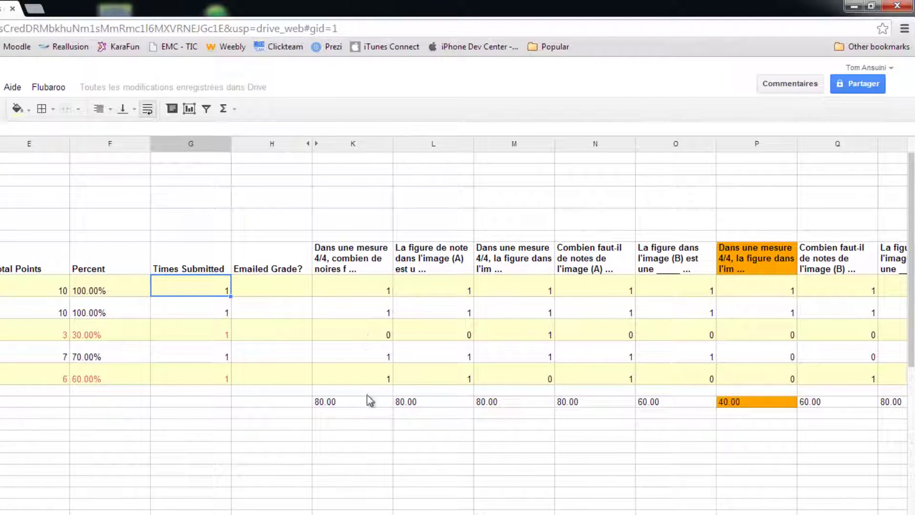
pyautogui.click(350, 406)
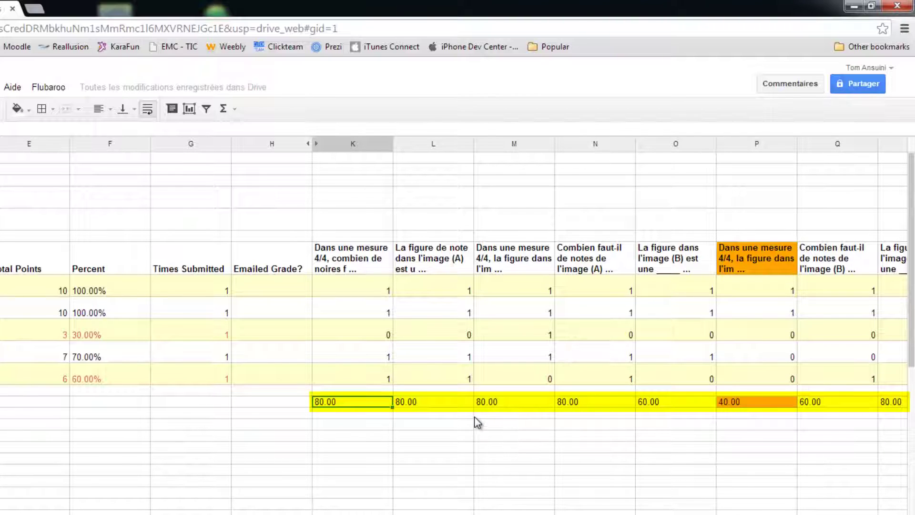
pyautogui.press('Right')
pyautogui.press('Right')
pyautogui.press('Right')
pyautogui.press('Right')
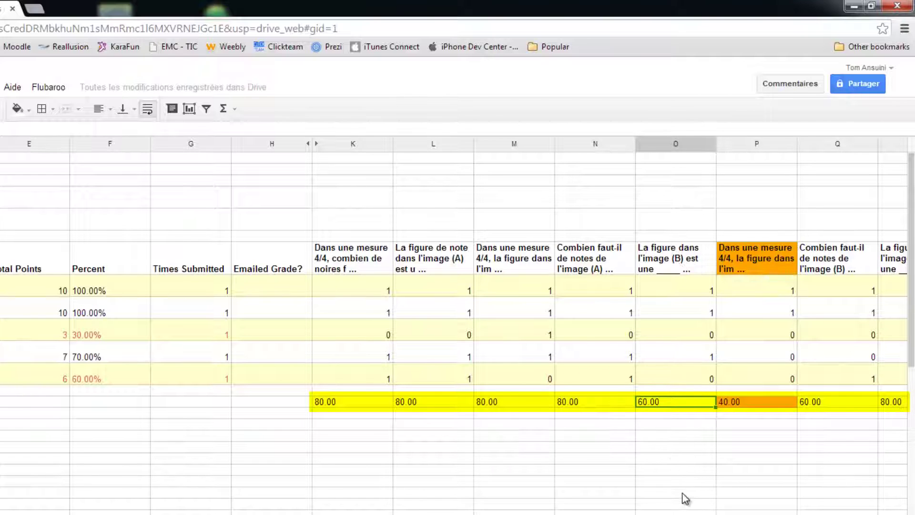
pyautogui.press('Right')
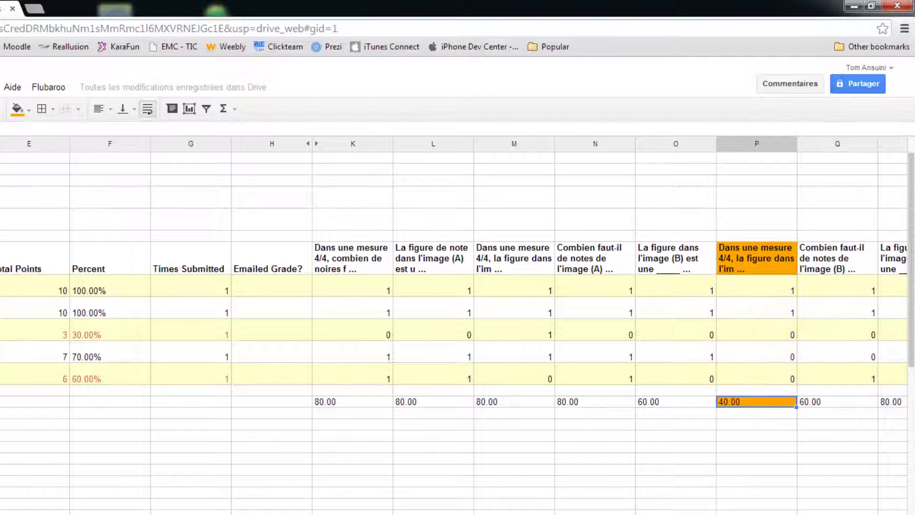
pyautogui.hscroll(3, 453, 324)
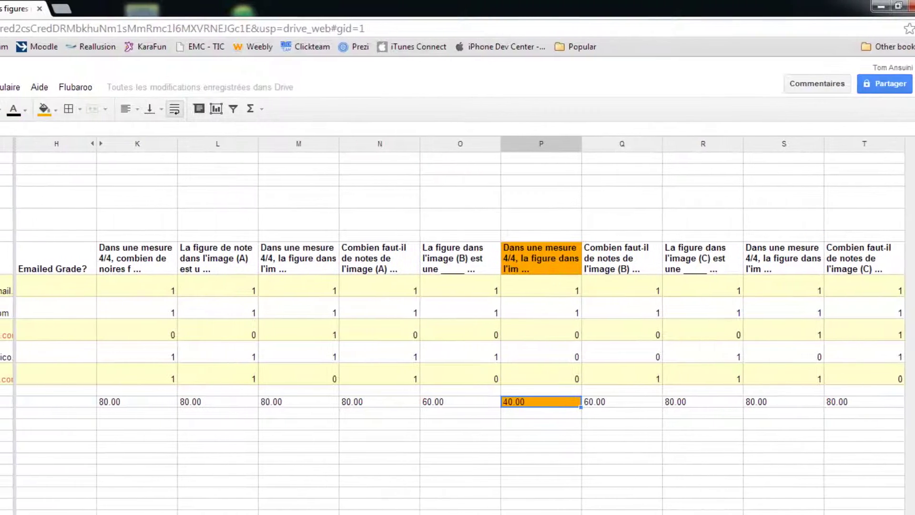
# - Return to the student results and examine each score in the Percent column, from row 12 up to row 8
pyautogui.press('Left')
pyautogui.press('Left')
pyautogui.press('Left')
pyautogui.press('Left')
pyautogui.press('Left')
pyautogui.press('Left')
pyautogui.press('Left')
pyautogui.press('Left')
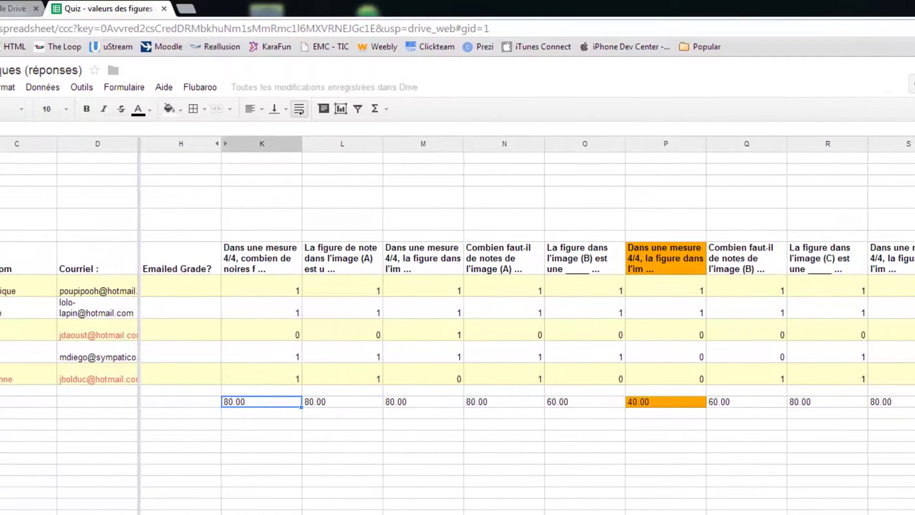
pyautogui.press('Left')
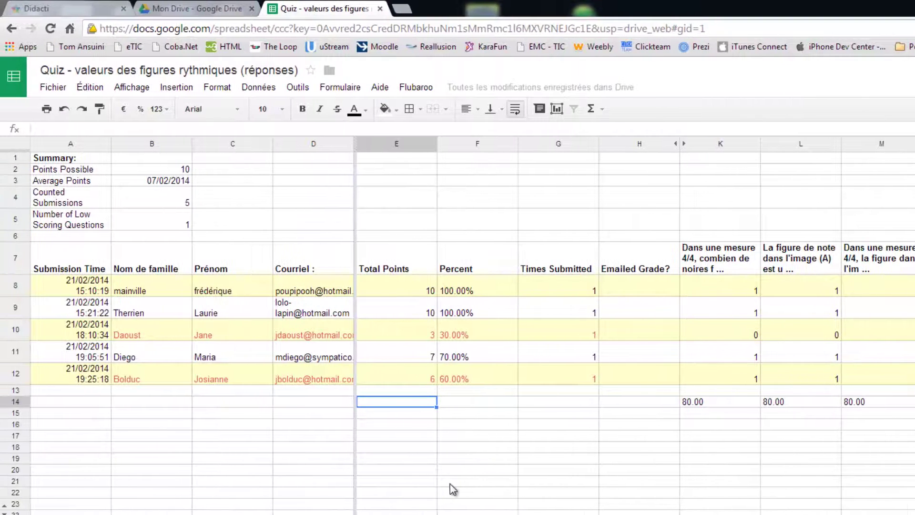
pyautogui.press('Right')
pyautogui.press('Left')
pyautogui.press('Right')
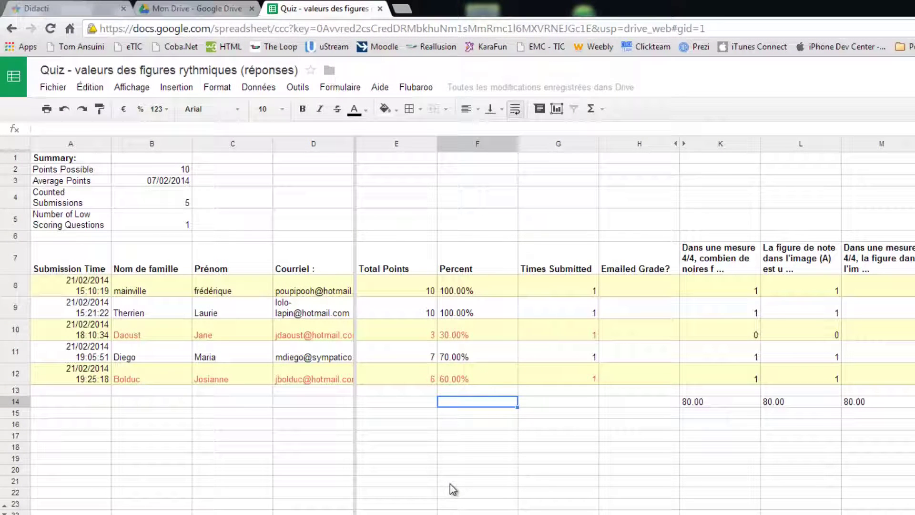
pyautogui.press('Up')
pyautogui.press('Up')
pyautogui.press('Up')
pyautogui.press('Up')
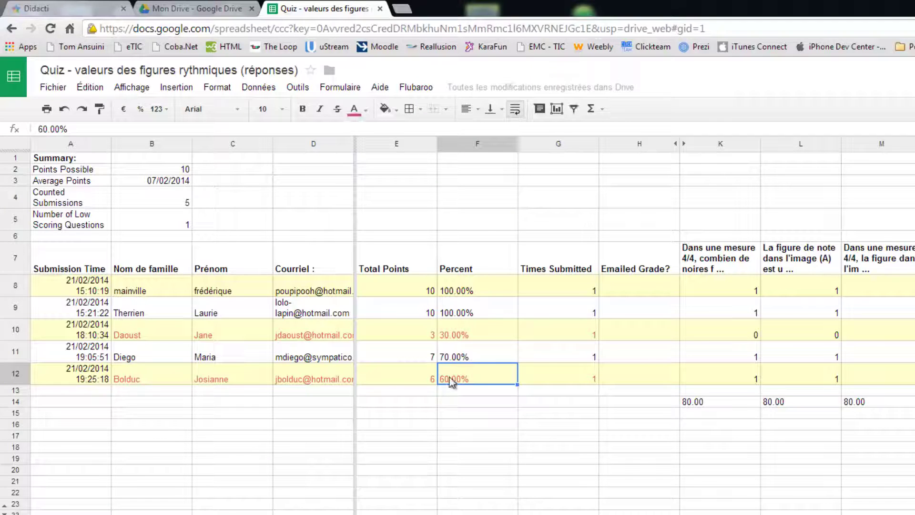
pyautogui.press('Up')
pyautogui.press('Up')
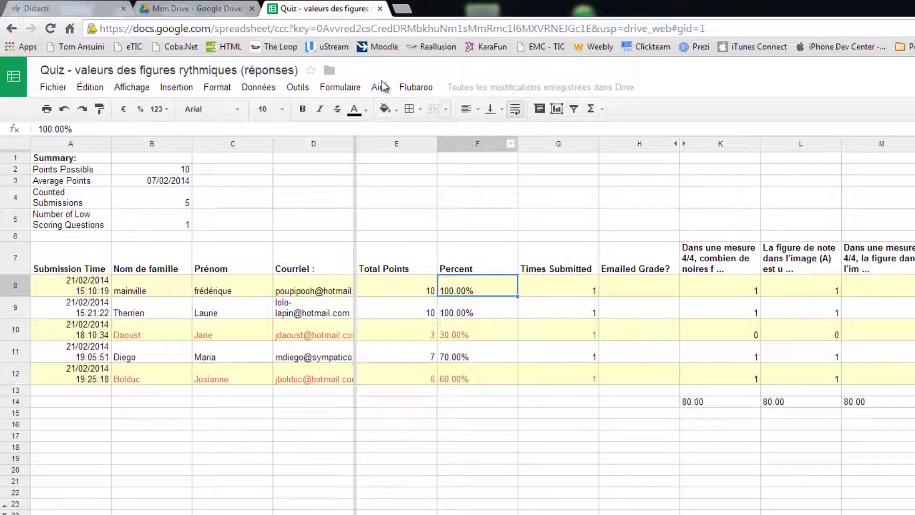
# - View Flubaroo's grading report with the histogram of grades and close it
pyautogui.click(419, 88)
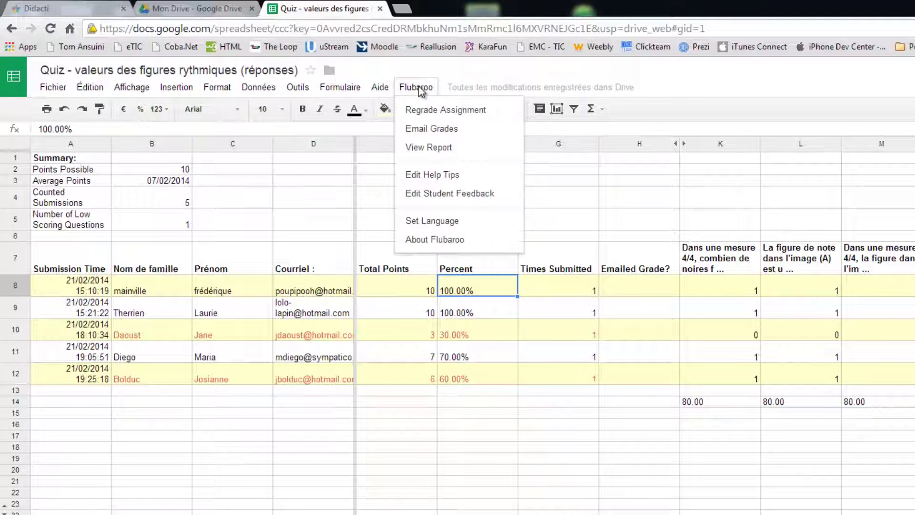
pyautogui.click(447, 148)
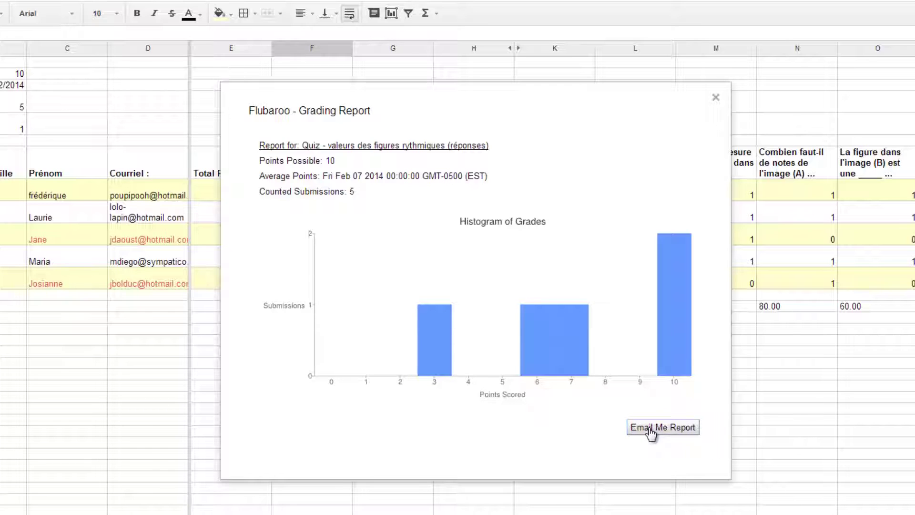
pyautogui.click(717, 98)
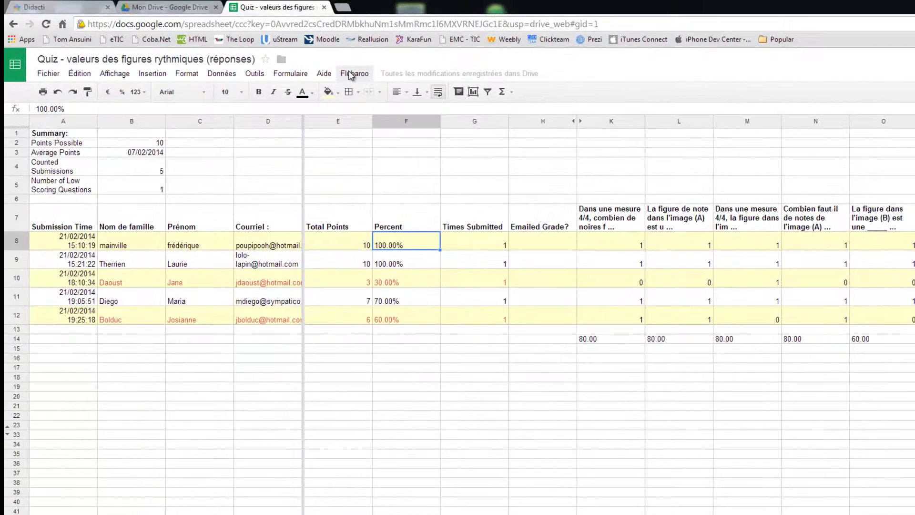
# - Start emailing the grades with Flubaroo and set the Email Address Question to Courriel
pyautogui.click(285, 23)
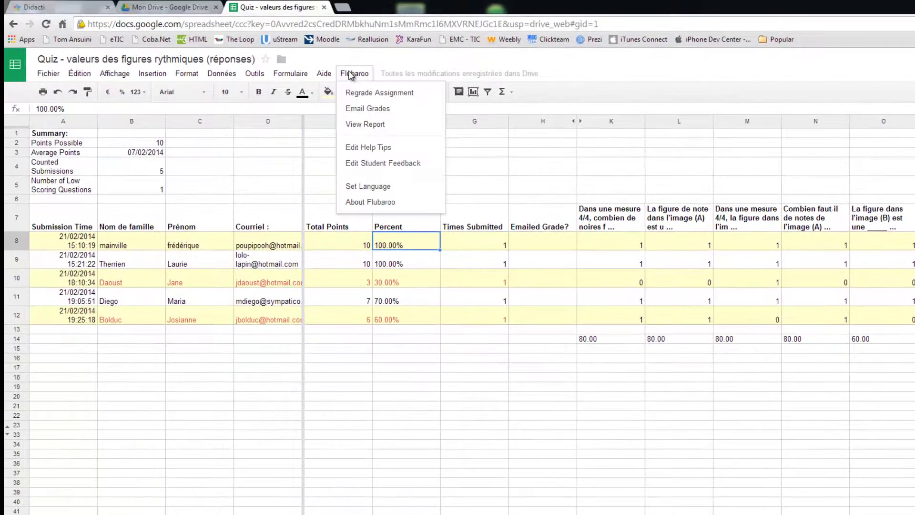
pyautogui.click(398, 110)
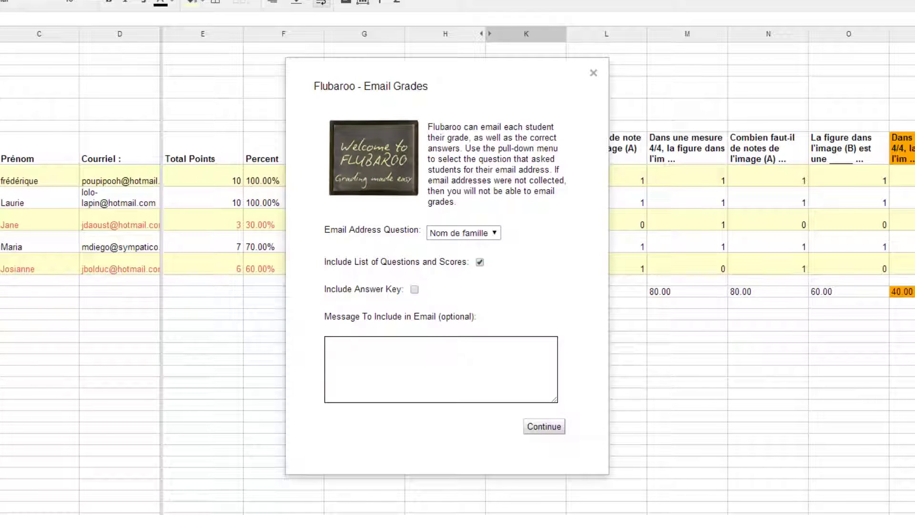
pyautogui.click(463, 232)
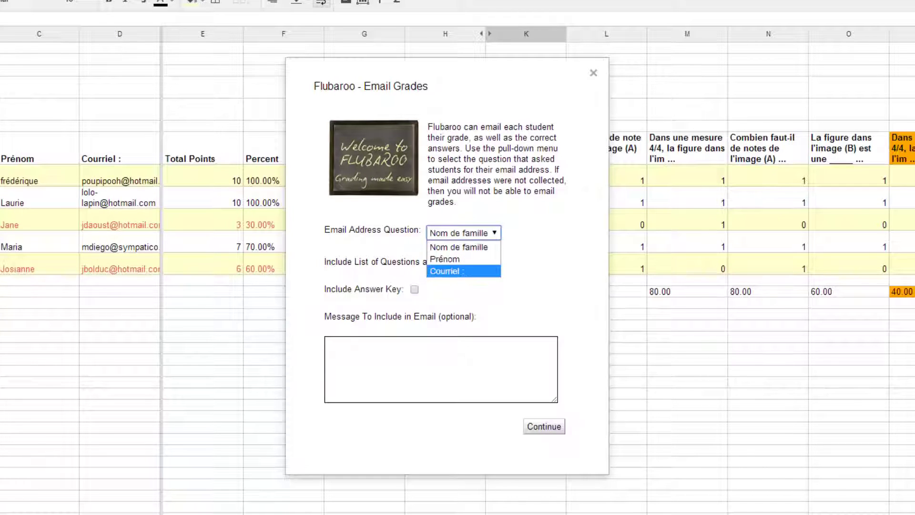
pyautogui.press('Return')
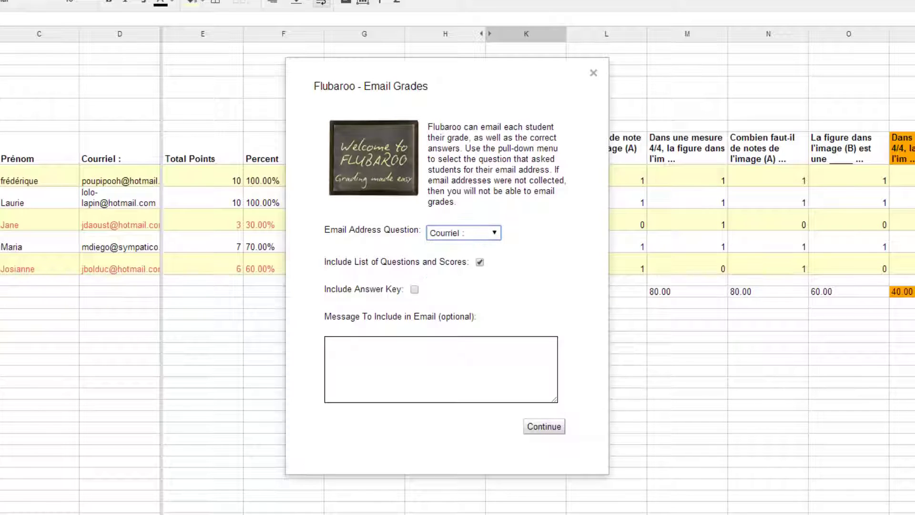
# - Add the message "Félicitations. Continue ton beau travail.", email the grades to the students and dismiss the notification
pyautogui.click(329, 345)
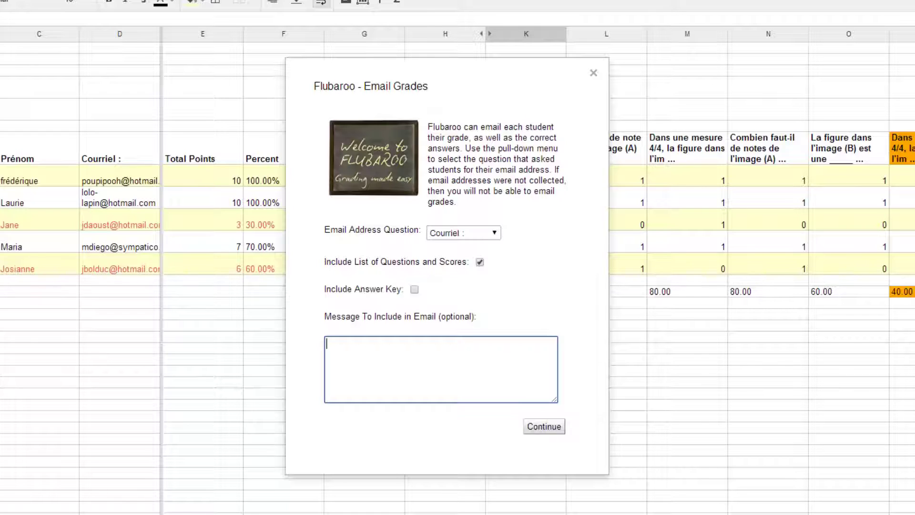
pyautogui.write('Félicitations. Continue ton beau travail')
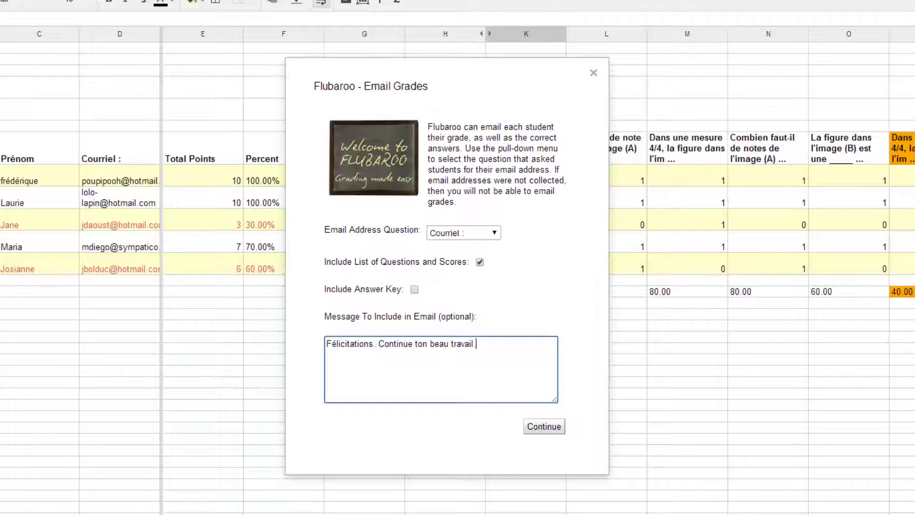
pyautogui.write('.')
pyautogui.press('BackSpace')
pyautogui.write('.')
pyautogui.click(544, 426)
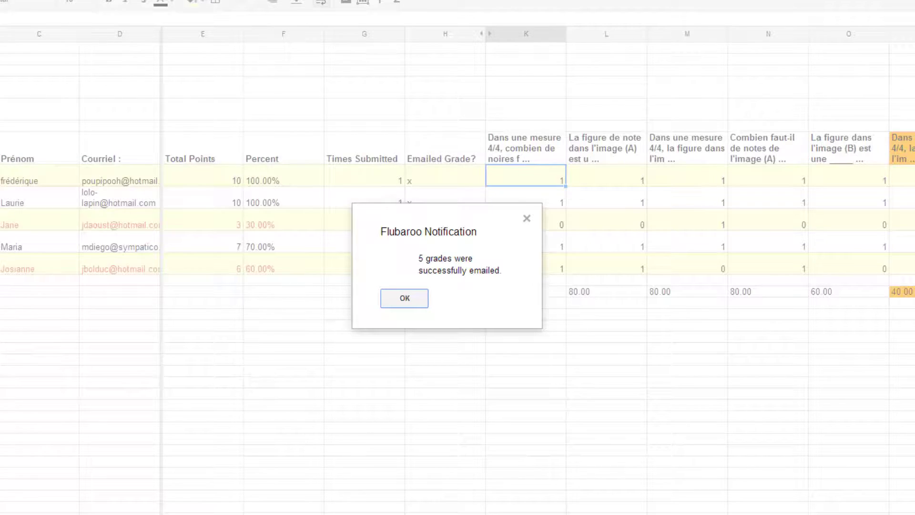
pyautogui.press('Return')
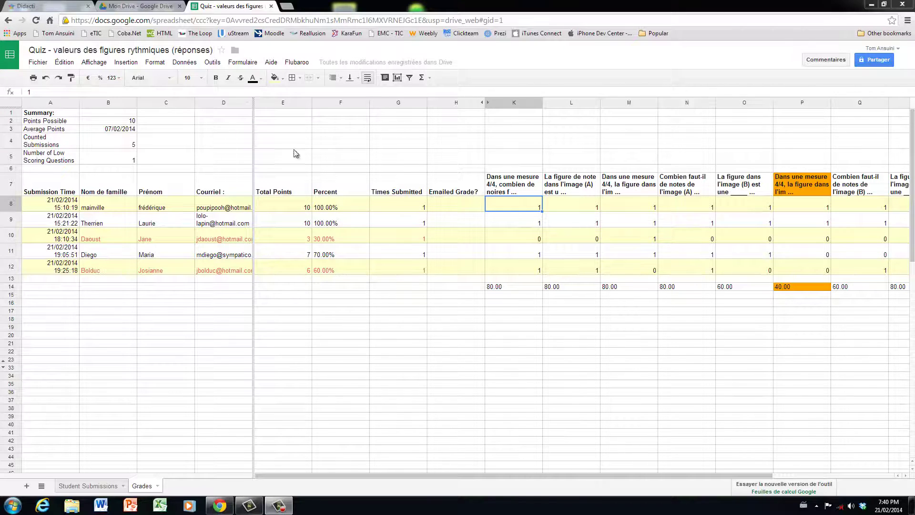
# - Switch from the grades spreadsheet to the Notions théoriques page in Didacti
pyautogui.click(3, 56)
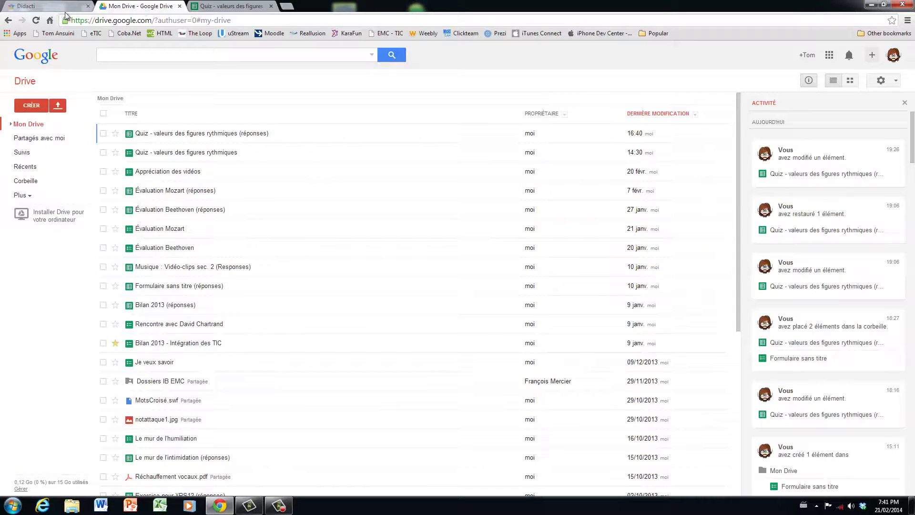
pyautogui.click(63, 7)
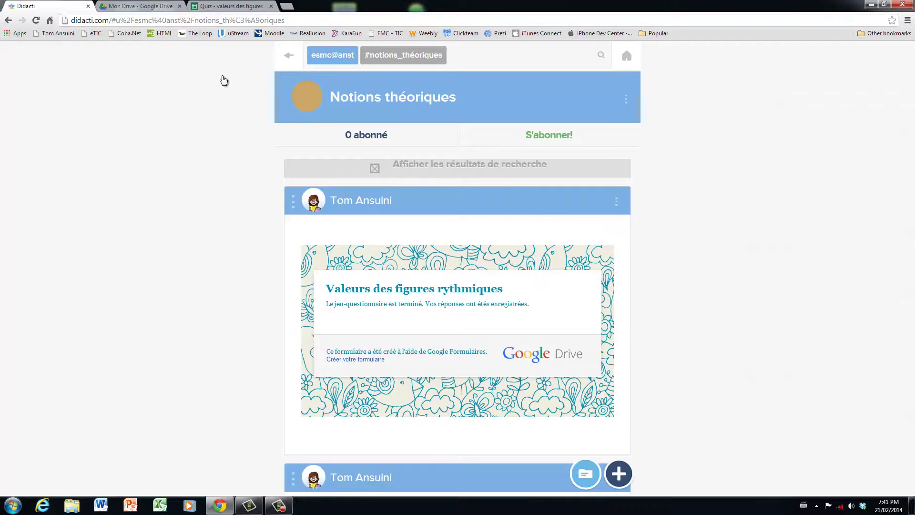